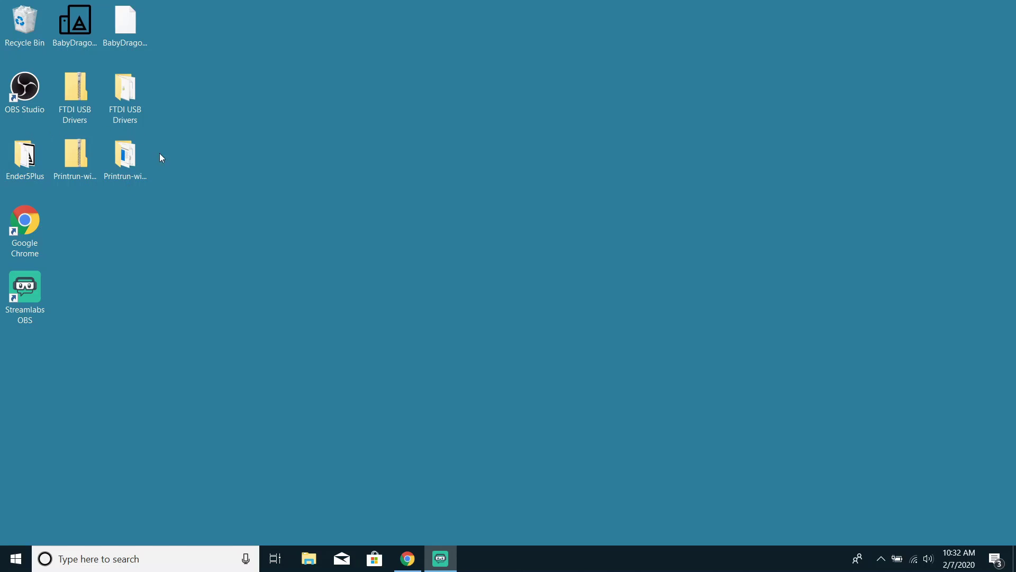
# - Bring Chrome back up and scroll down the pronterface.com homepage
pyautogui.click(405, 558)
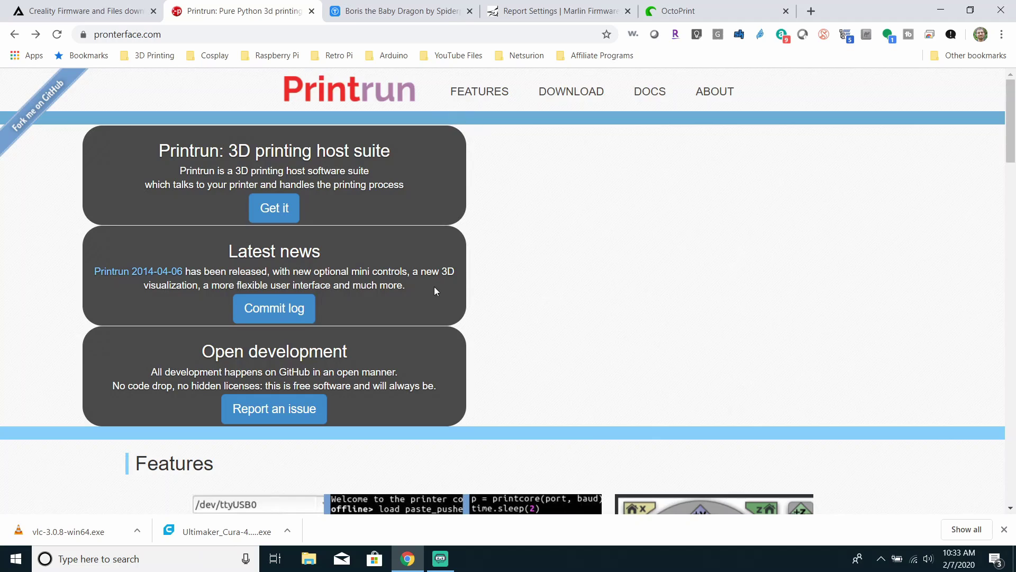
pyautogui.scroll(-6, 434, 287)
pyautogui.moveTo(725, 296)
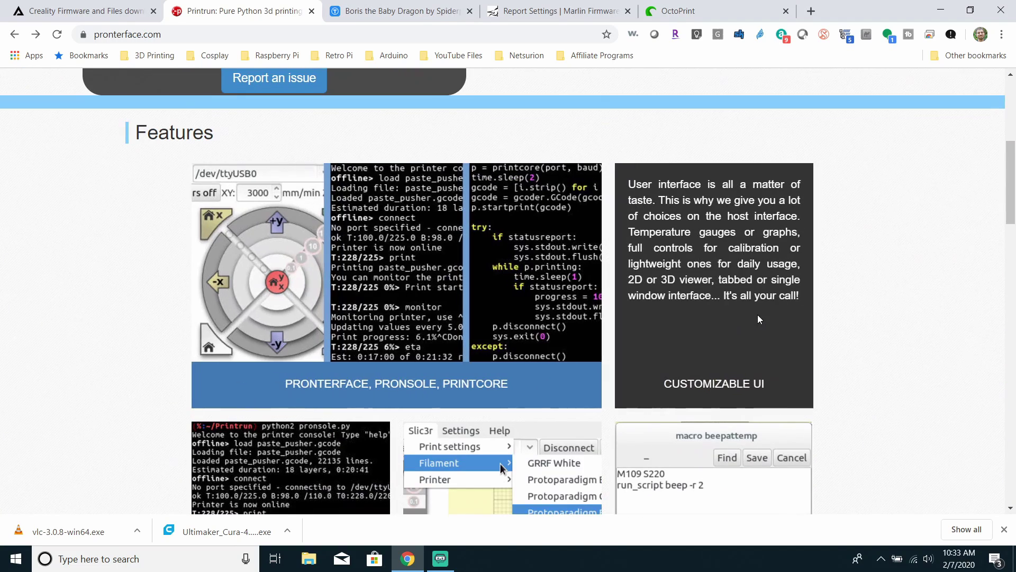
pyautogui.scroll(-1, 726, 296)
pyautogui.scroll(-3, 726, 296)
# - Go to the Download section with the printrun-20140406 release and open the Printrun README on GitHub
pyautogui.scroll(10, 509, 314)
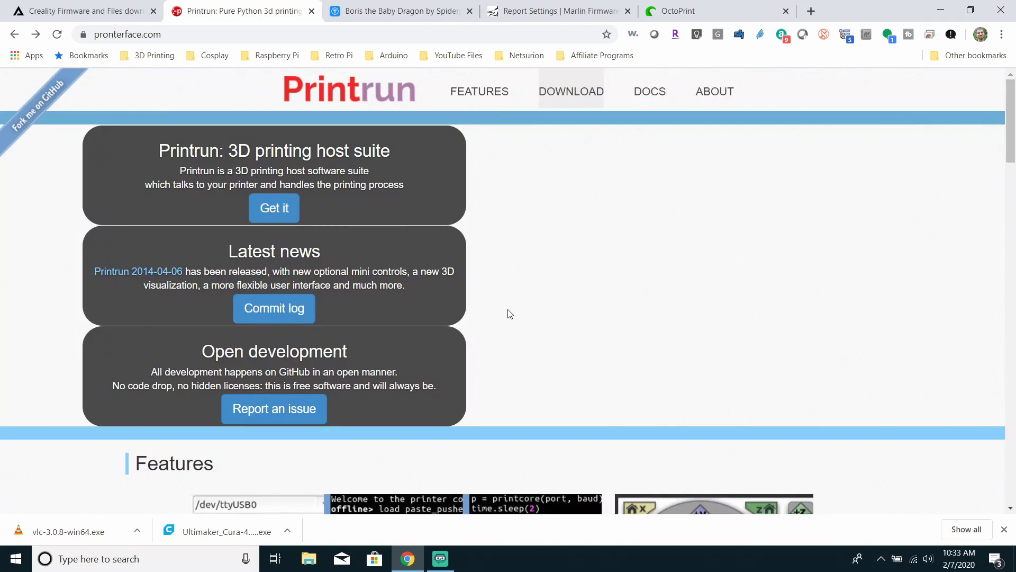
pyautogui.click(573, 92)
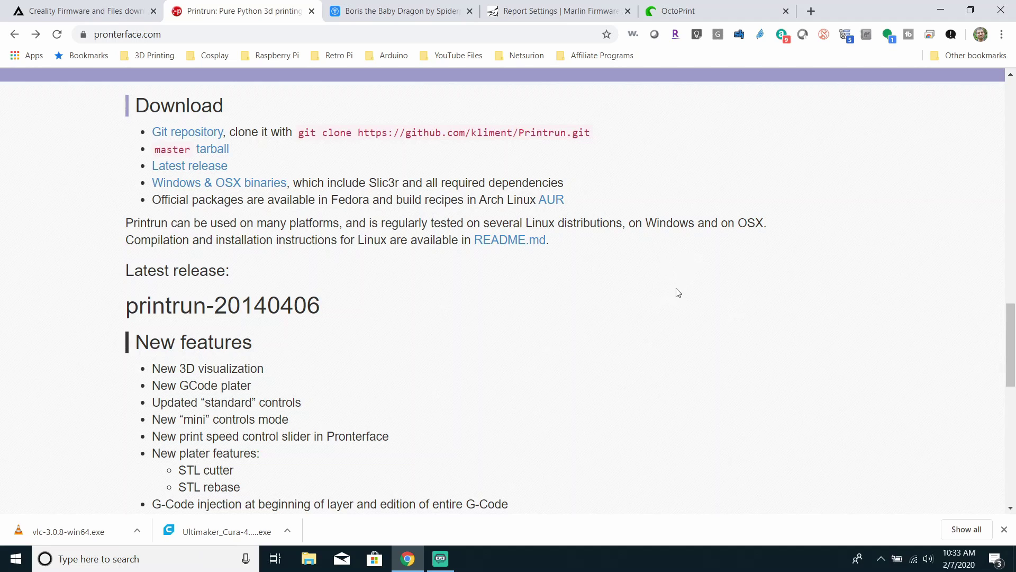
pyautogui.click(489, 241)
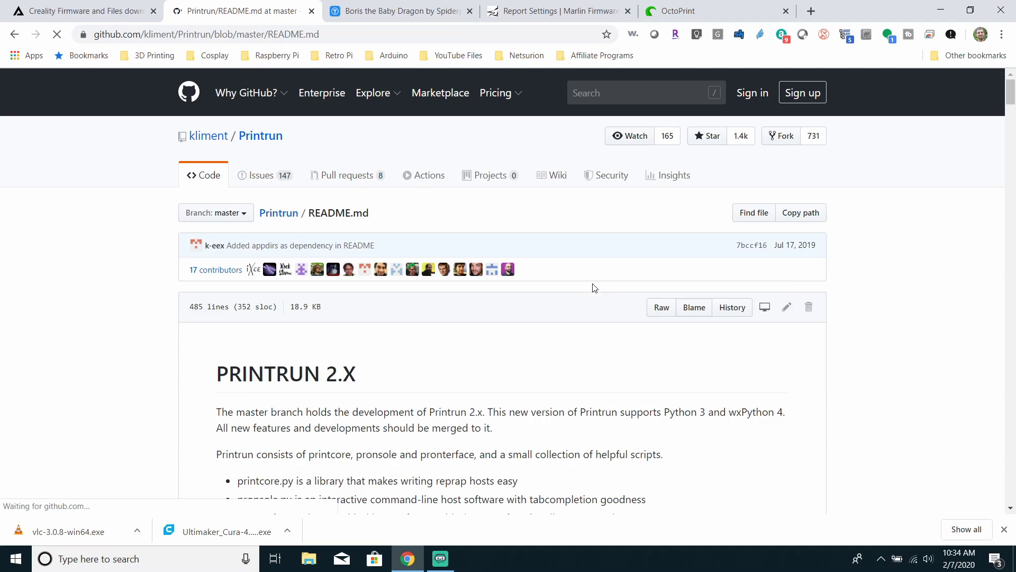
# - Scroll through the GitHub README to read the Printrun 2.X install notes
pyautogui.scroll(-15, 582, 273)
pyautogui.scroll(-6, 575, 265)
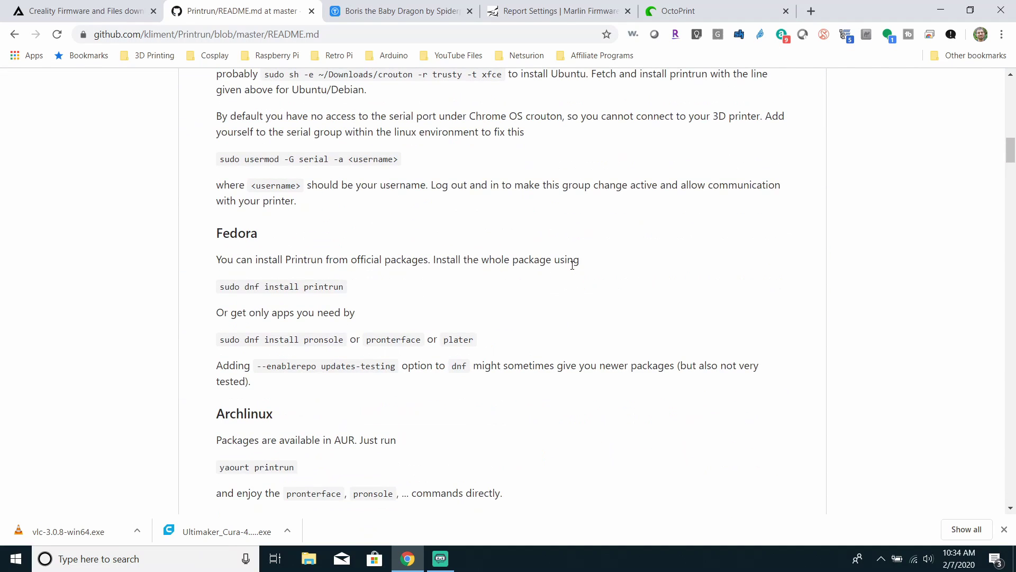
pyautogui.scroll(-6, 572, 265)
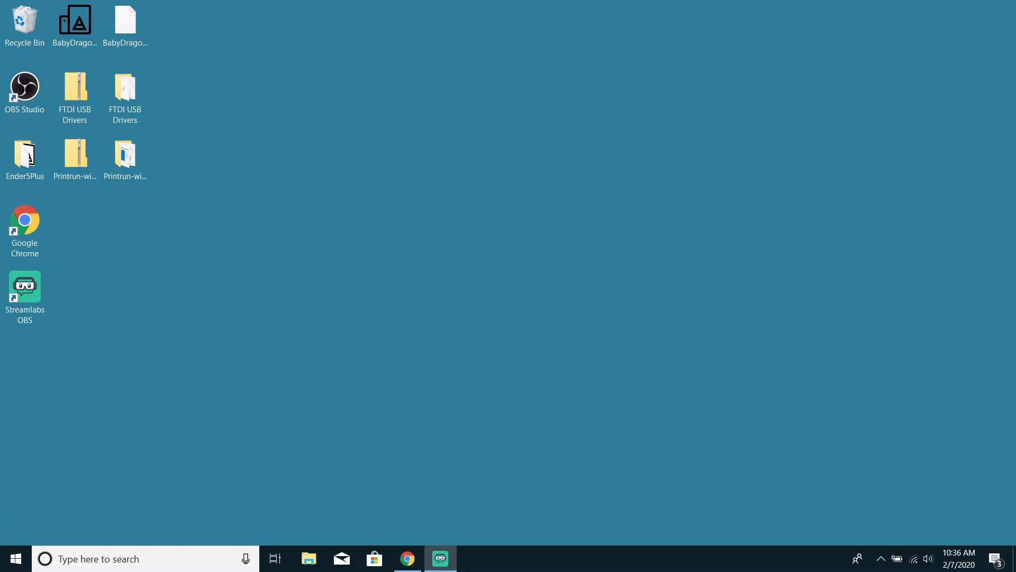
# - Search 'devi' to launch Device Manager and expand Ports (COM & LPT)
pyautogui.click(103, 551)
pyautogui.write('devi')
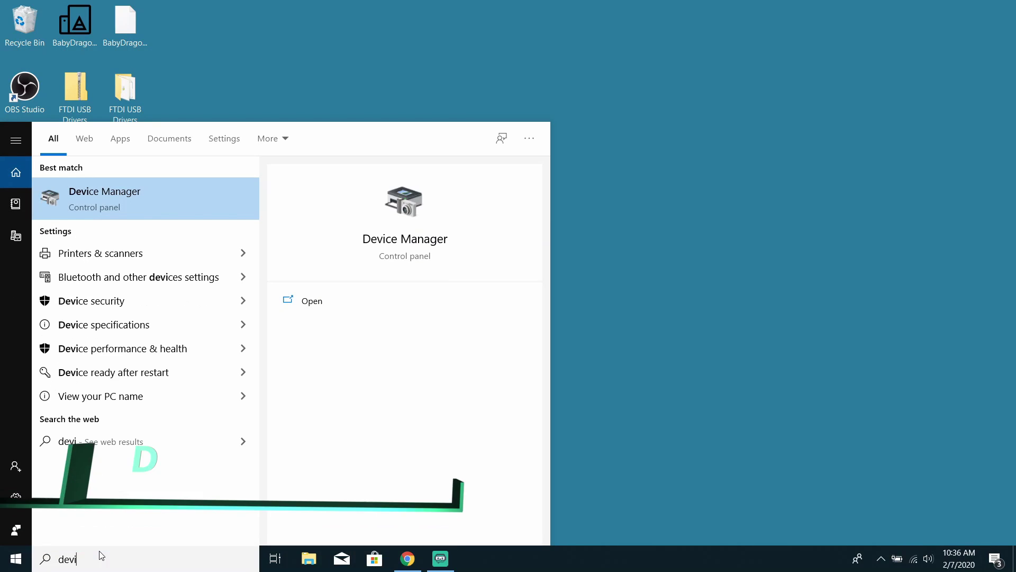
pyautogui.press('Return')
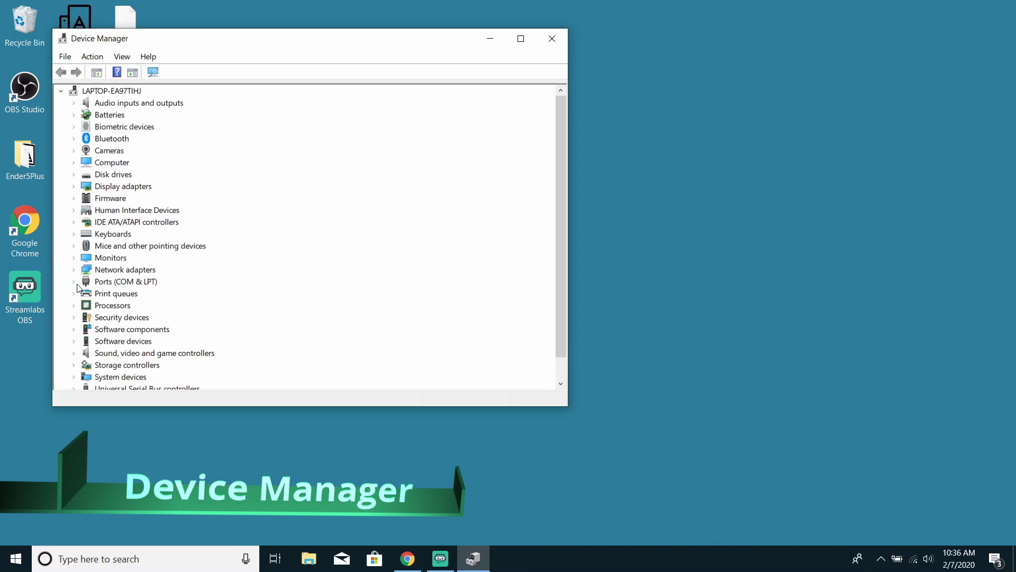
pyautogui.click(76, 285)
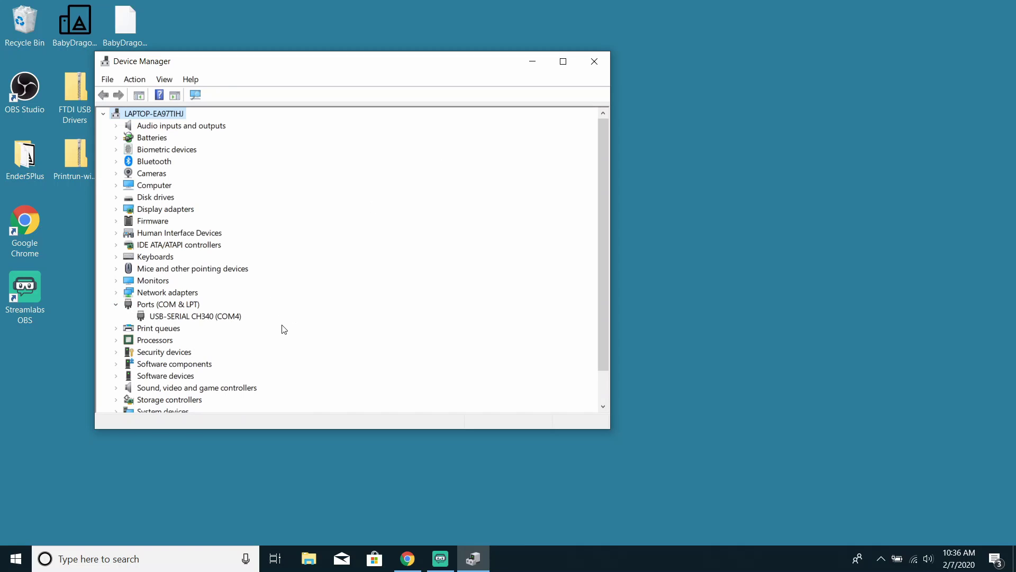
# - Begin a driver update for USB-SERIAL CH340 (COM4), then cancel it unchanged
pyautogui.click(213, 318)
pyautogui.rightClick(212, 318)
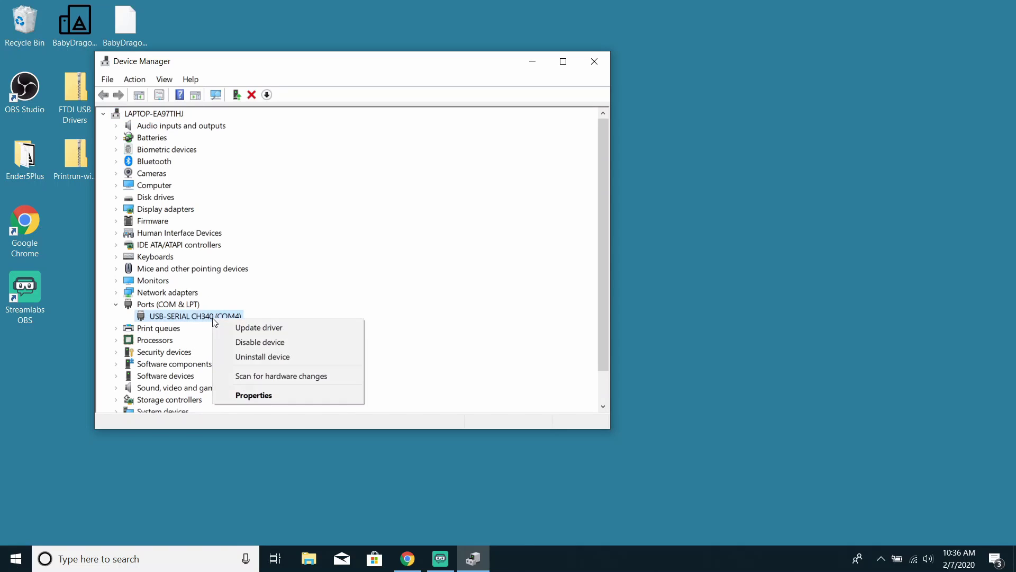
pyautogui.click(271, 328)
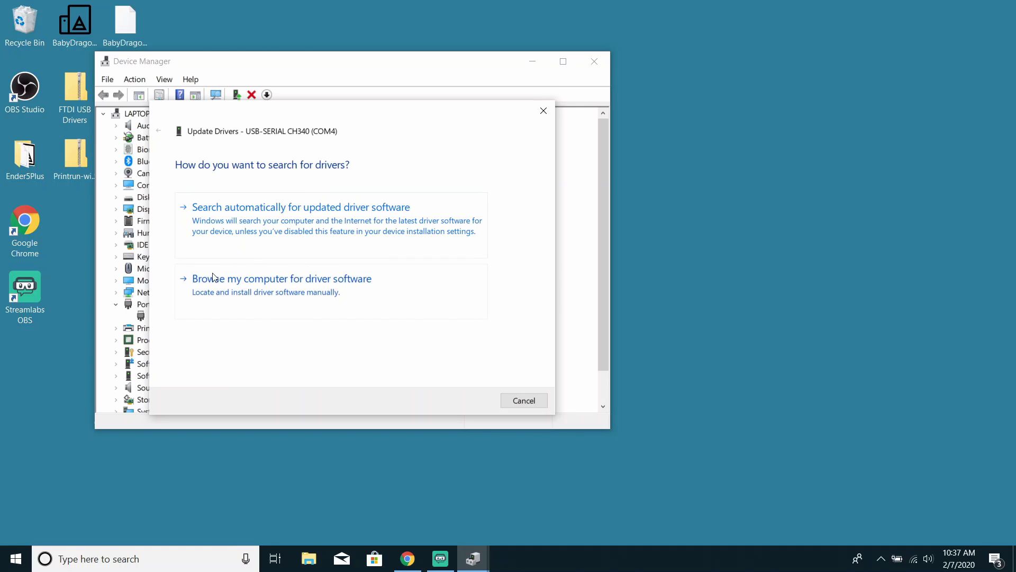
pyautogui.click(538, 403)
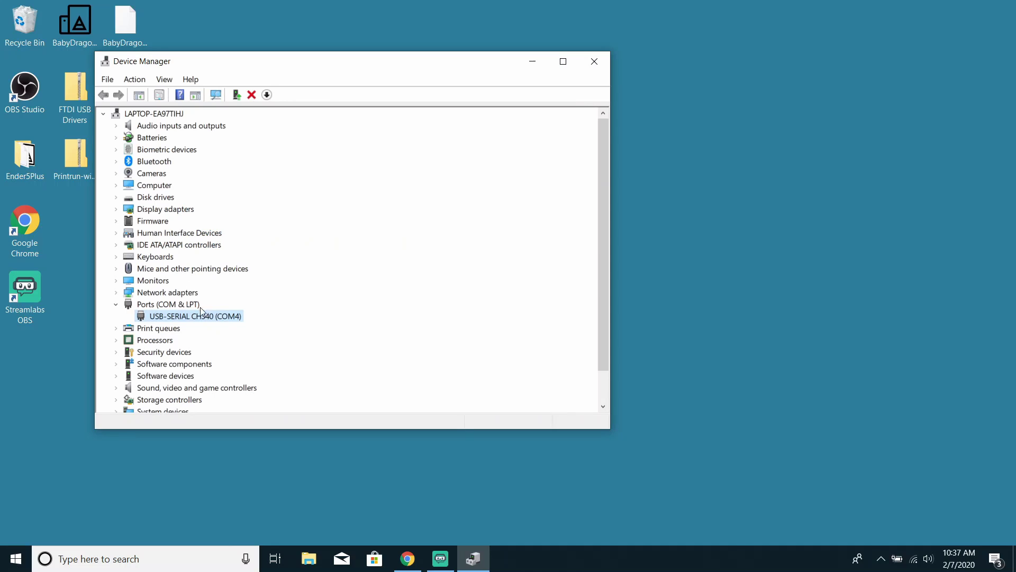
# - Close Device Manager and launch pronterface from the Printrun-win-18Nov2017 folder
pyautogui.click(594, 61)
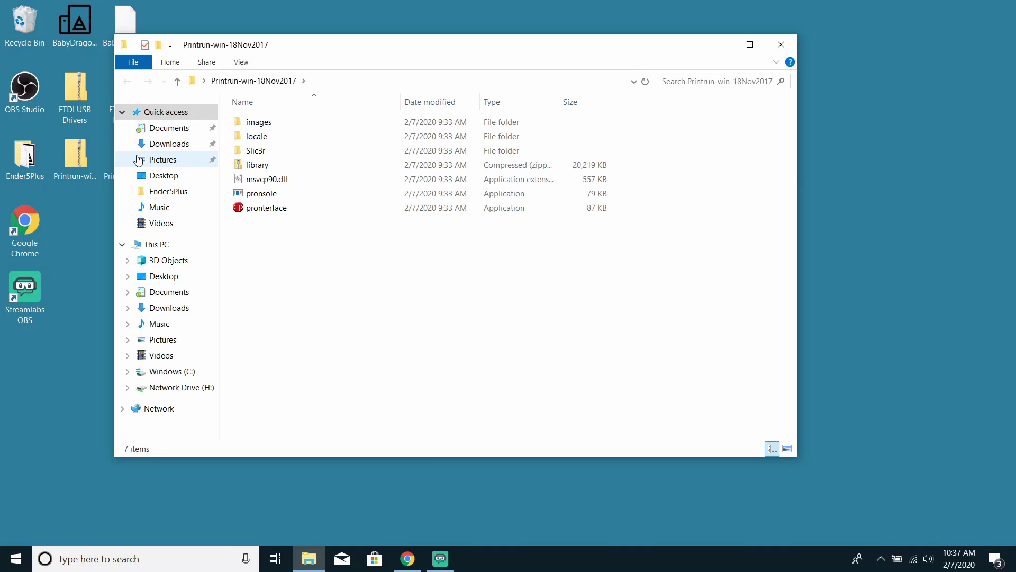
pyautogui.click(259, 208)
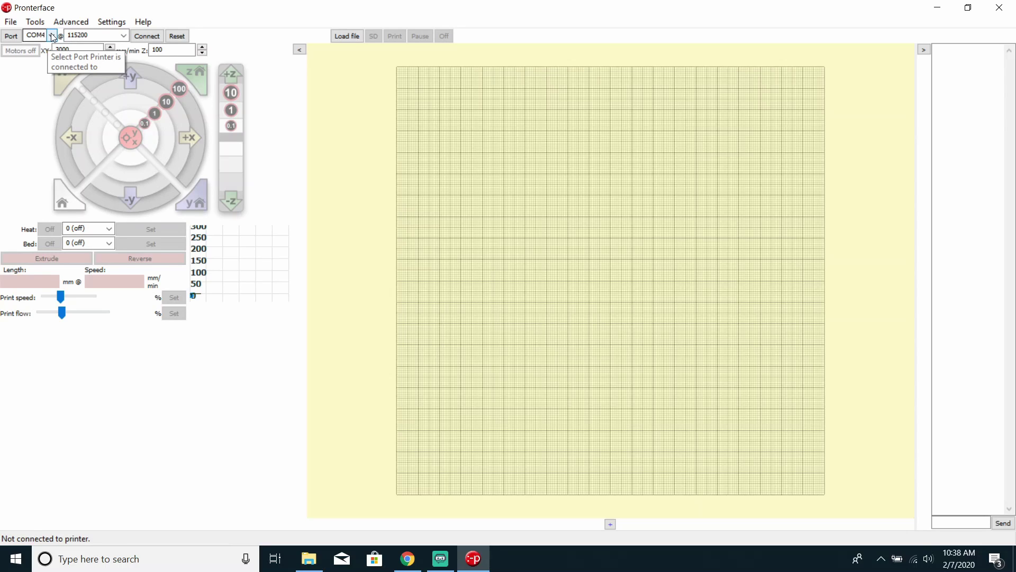
# - Select port COM4 at 115200 baud and widen the log panel beside the plater
pyautogui.click(53, 36)
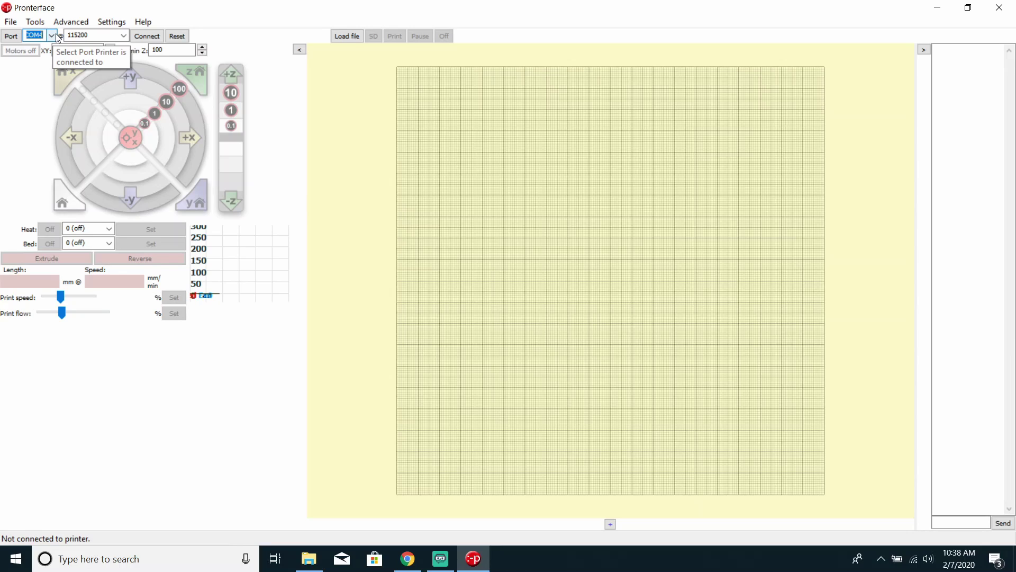
pyautogui.click(53, 36)
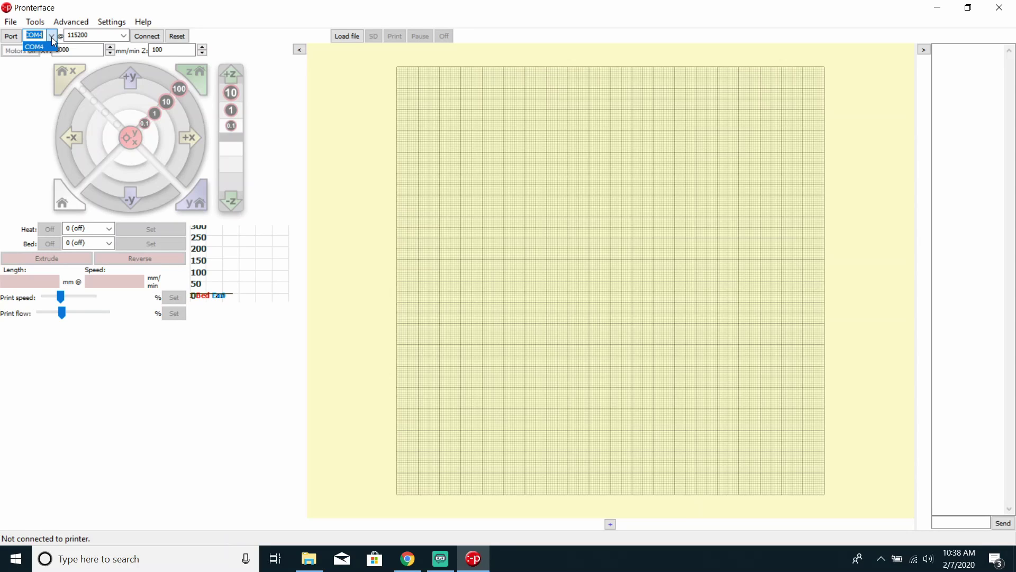
pyautogui.click(54, 42)
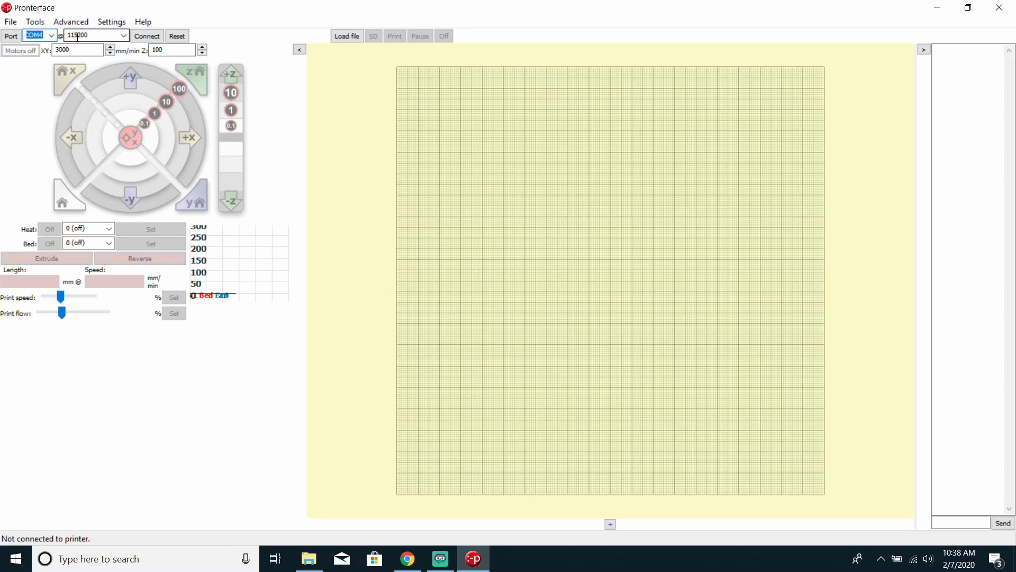
pyautogui.click(125, 36)
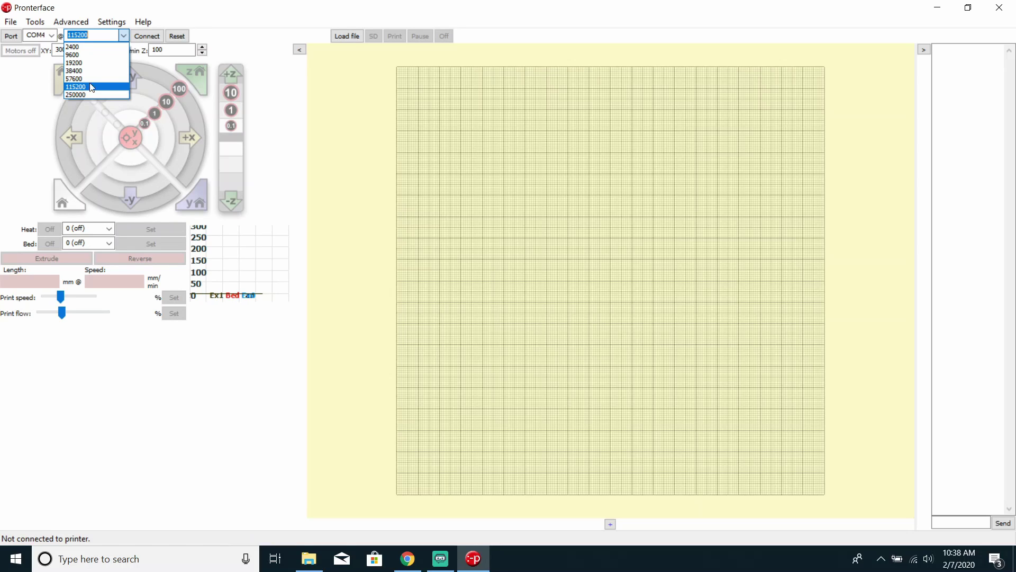
pyautogui.click(127, 39)
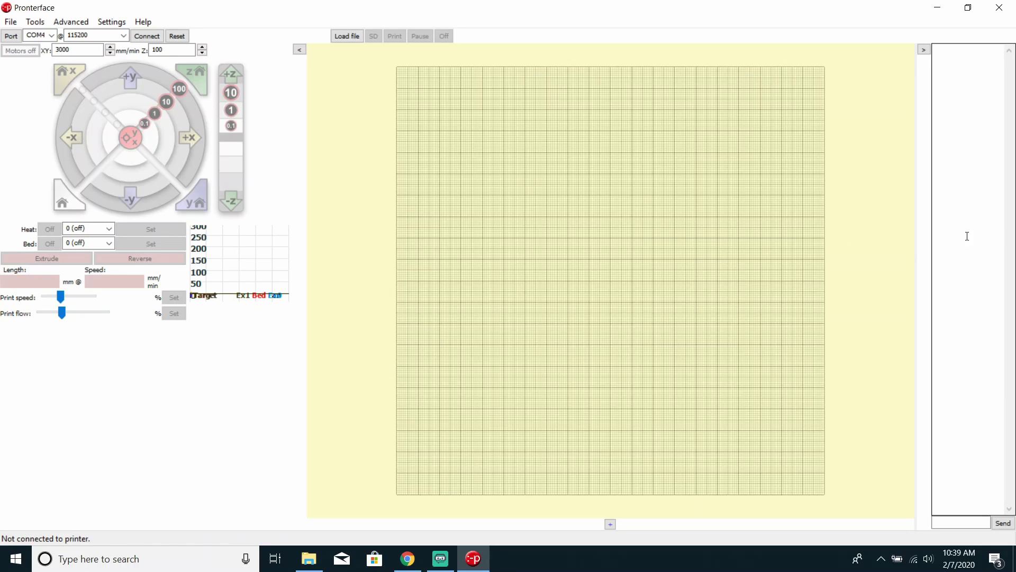
pyautogui.moveTo(916, 247); pyautogui.dragTo(691, 250)
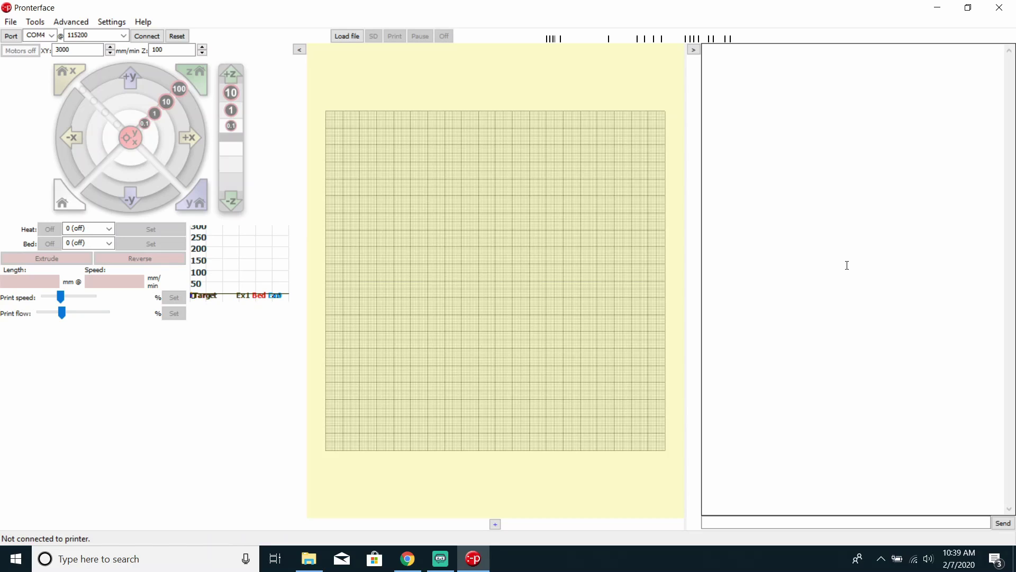
# - Connect to the printer on COM4 so the log reports the Marlin 1.1.9 settings
pyautogui.click(151, 39)
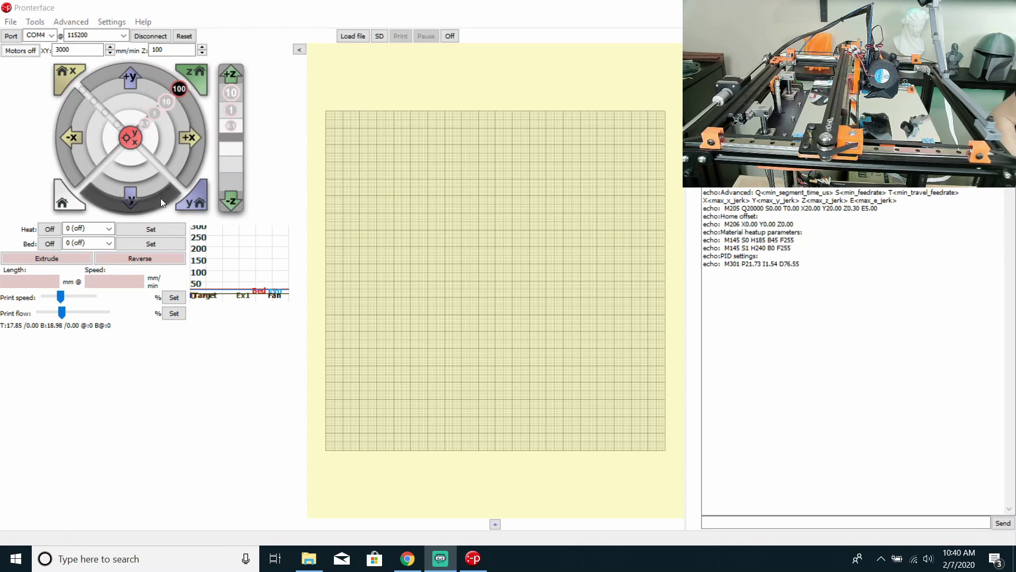
# - Home all of the printer's axes from the jog dial
pyautogui.click(68, 205)
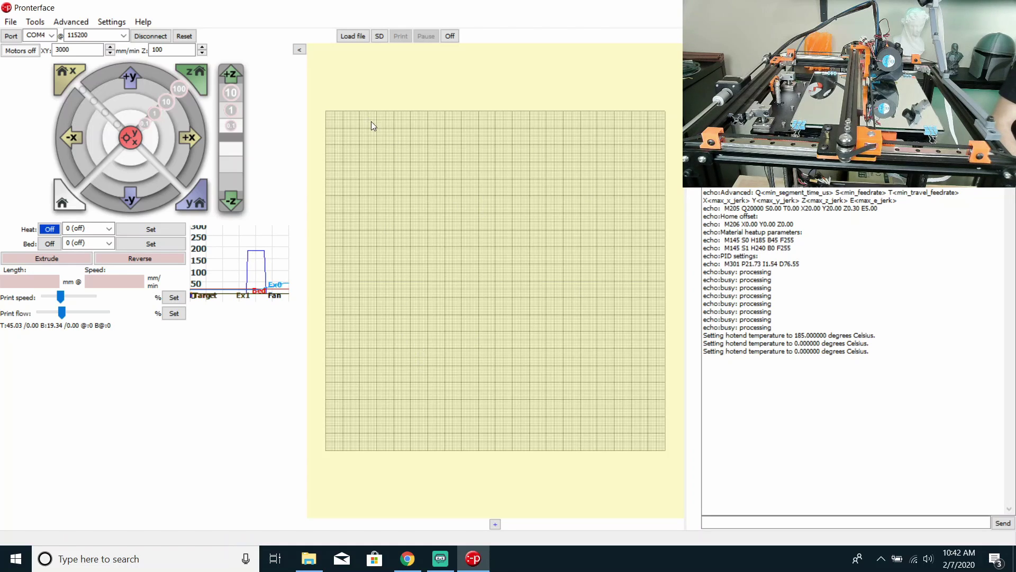
# - Load BabyDragon-Boris_export.gcode from the Desktop as the print job
pyautogui.click(365, 41)
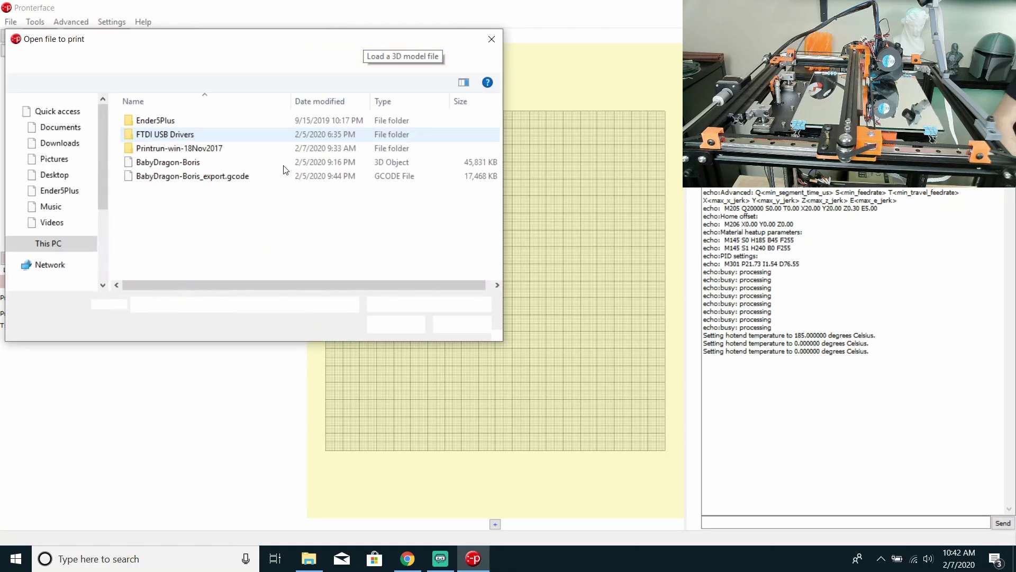
pyautogui.click(201, 169)
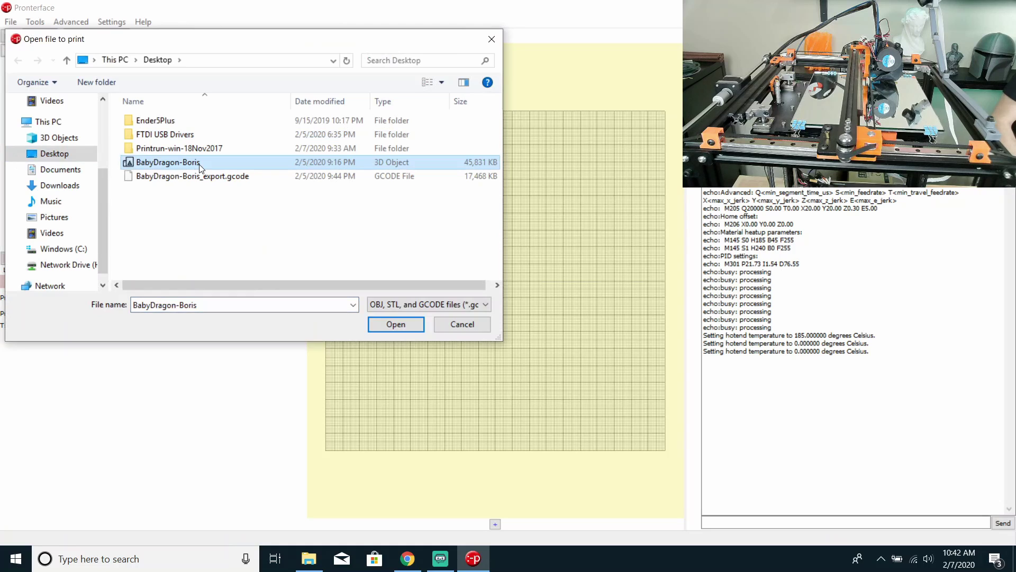
pyautogui.click(206, 178)
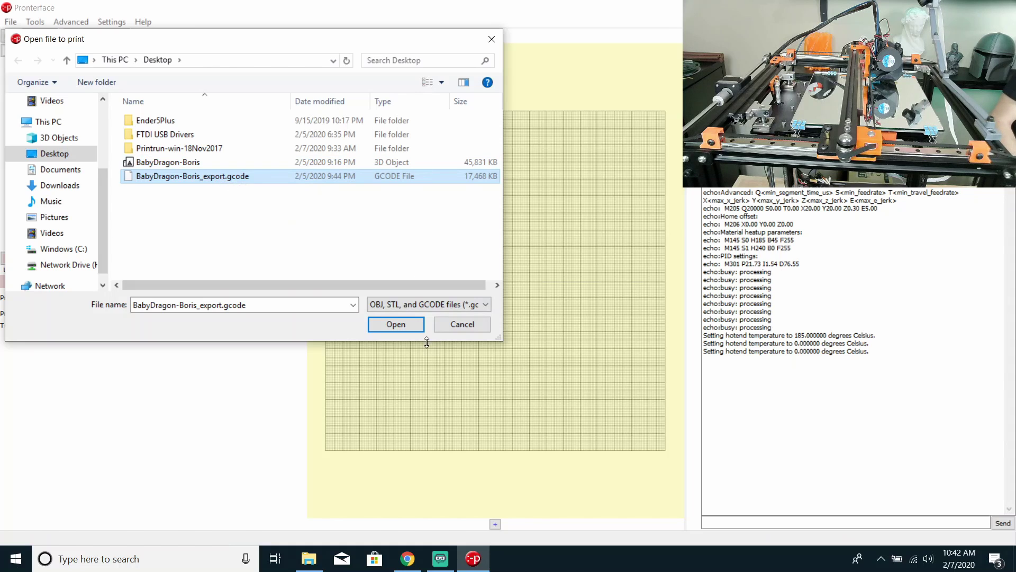
pyautogui.click(395, 325)
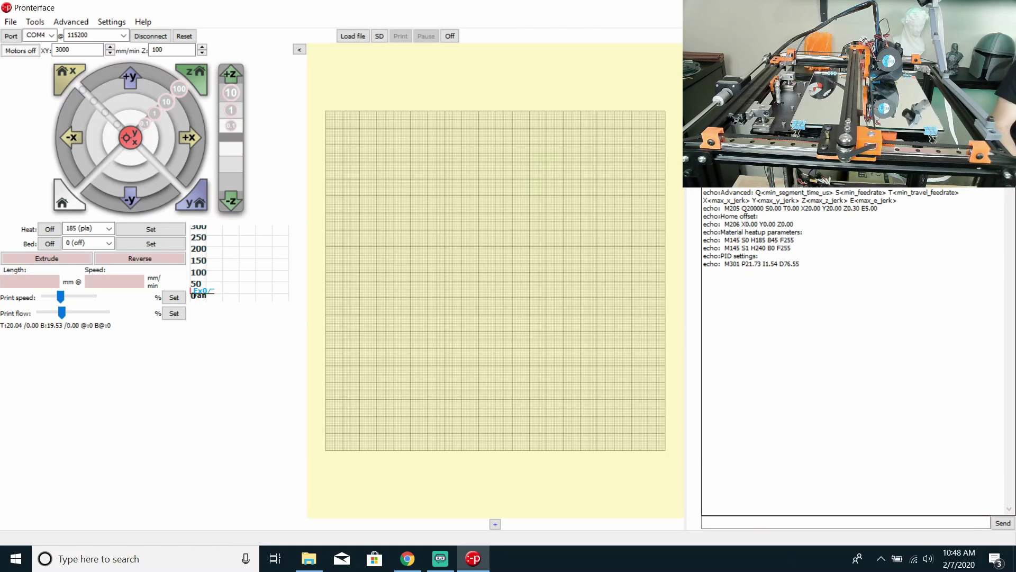
pyautogui.click(808, 523)
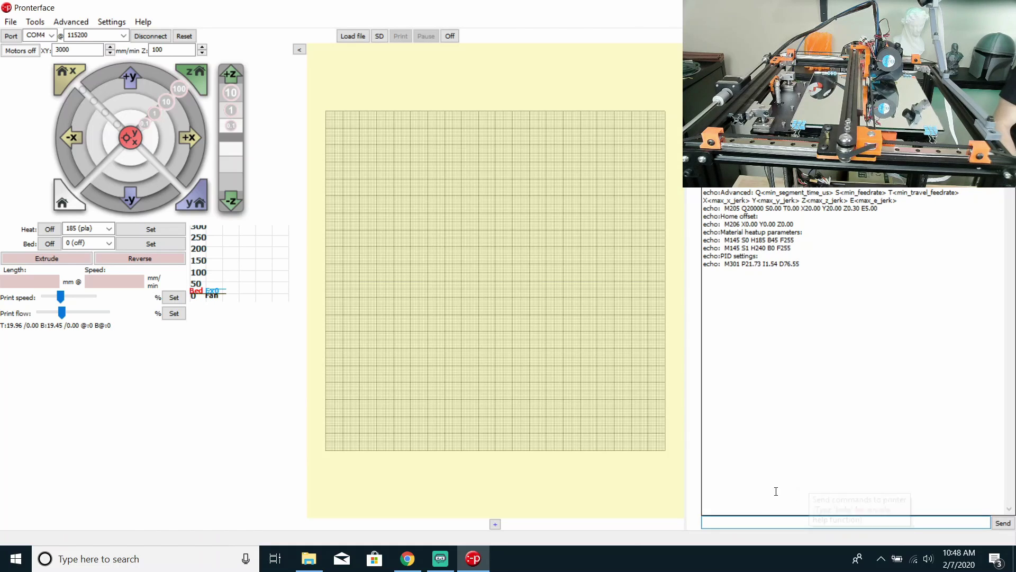
# - Read the Marlin docs for M503, G0-G1 and M500, then return to Pronterface
pyautogui.click(409, 558)
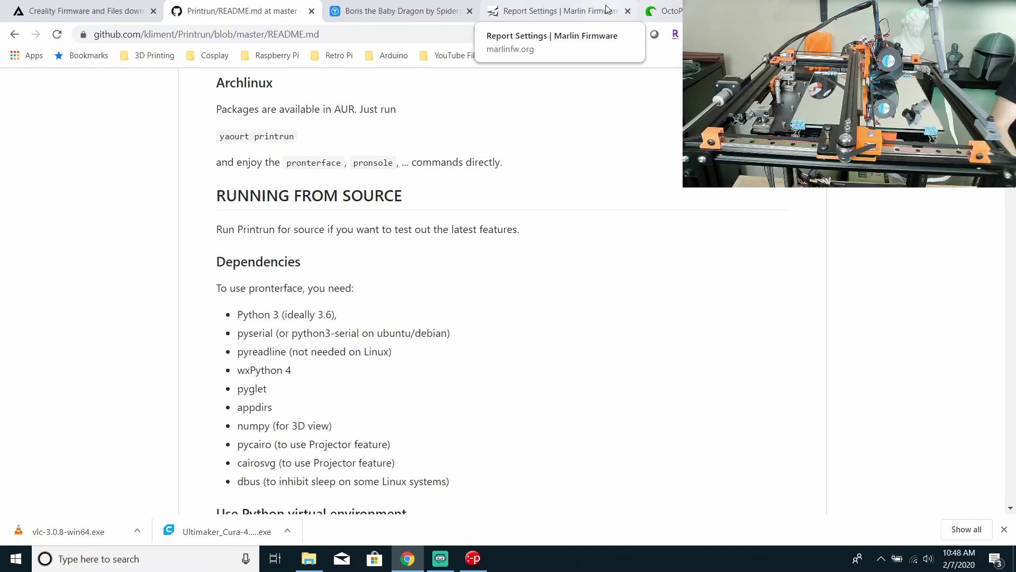
pyautogui.click(581, 9)
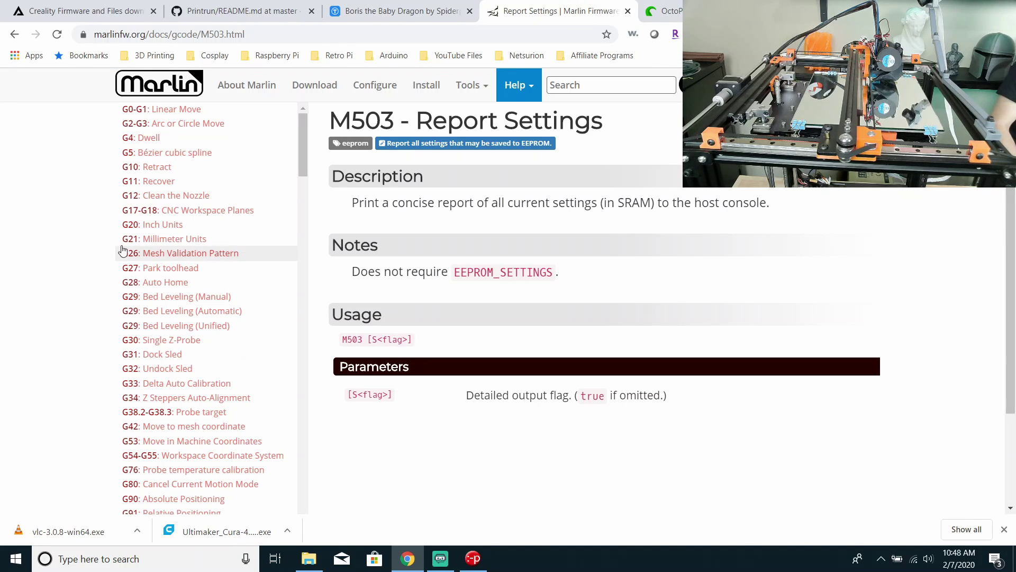
pyautogui.click(202, 109)
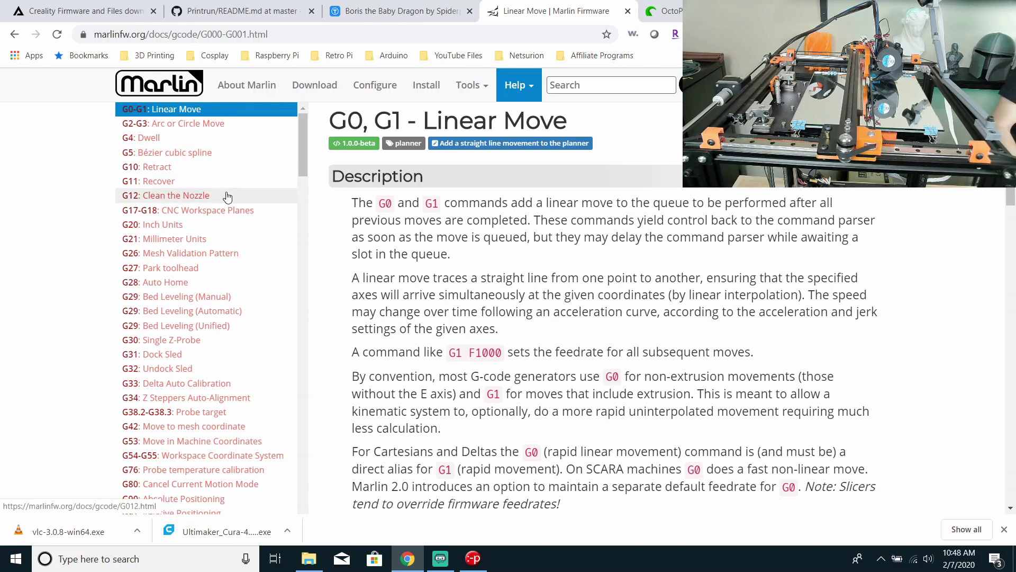
pyautogui.scroll(-15, 228, 196)
pyautogui.click(159, 257)
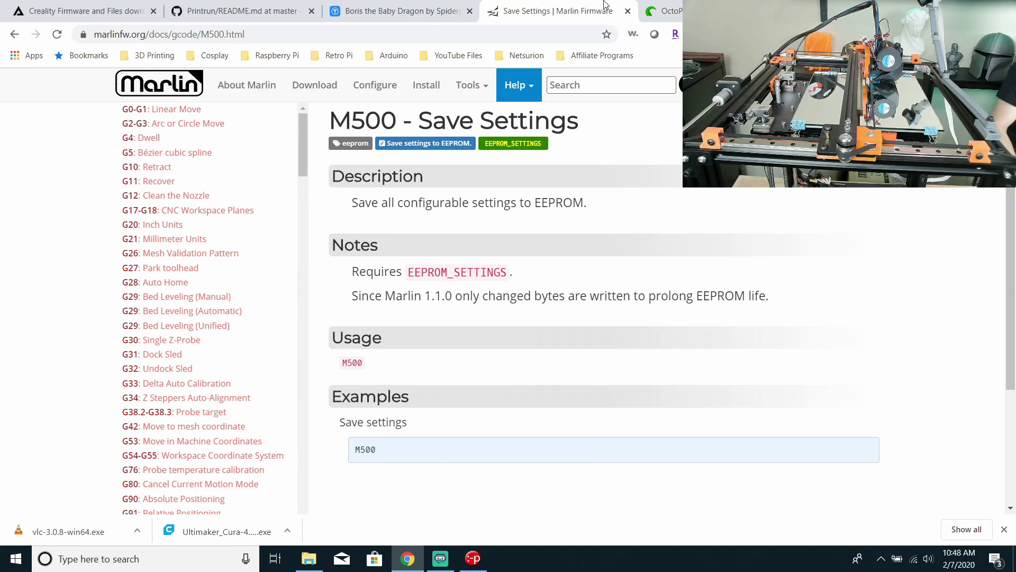
pyautogui.hotkey('alt', 'Tab')
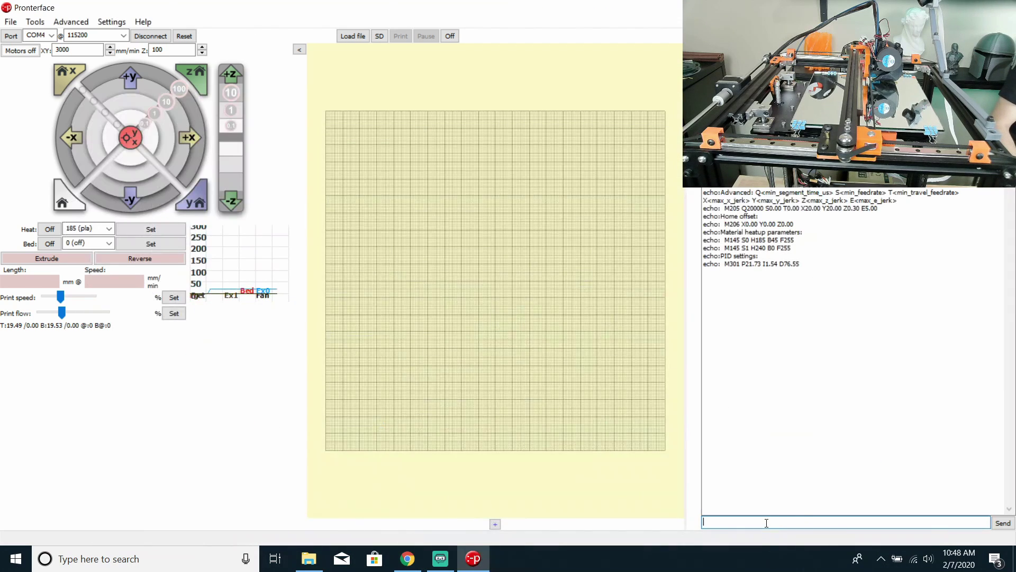
# - Send G28 to home, then M503 to list settings, including M92 E93.80
pyautogui.write('G2')
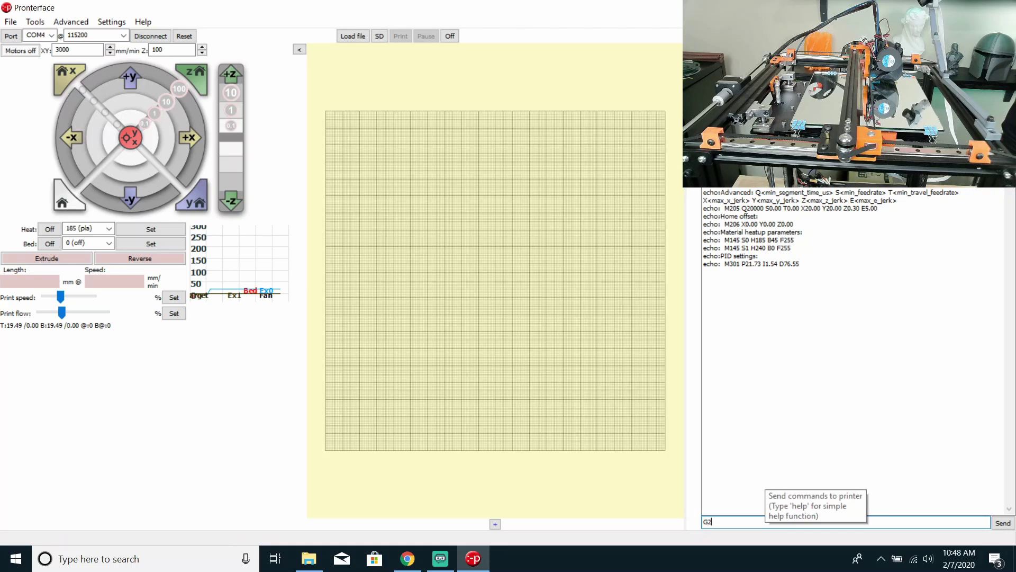
pyautogui.write('8')
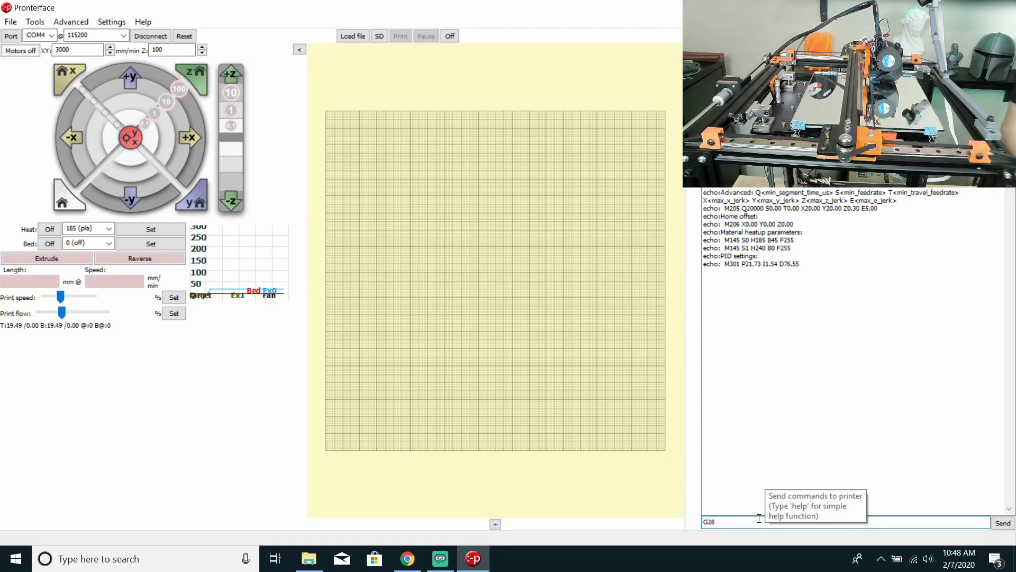
pyautogui.press('Return')
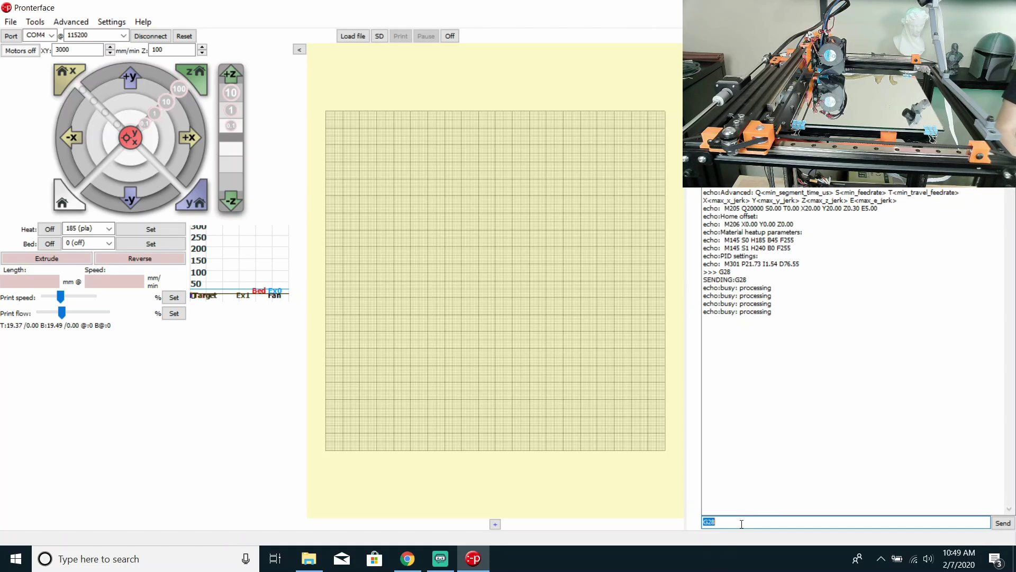
pyautogui.write('M503')
pyautogui.press('Return')
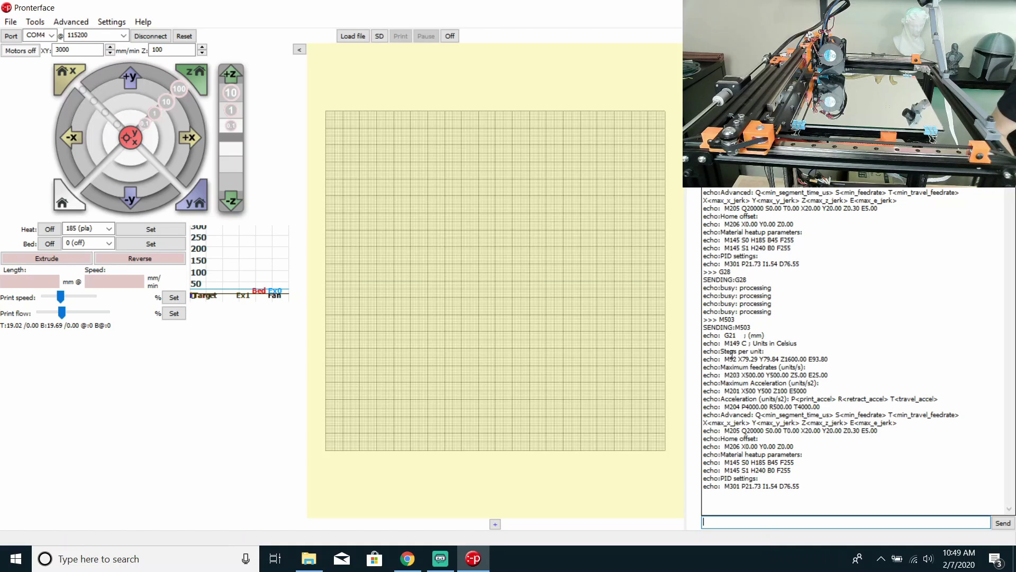
# - Send M92 E100 from the console to set extruder steps per unit to 100
pyautogui.click(740, 518)
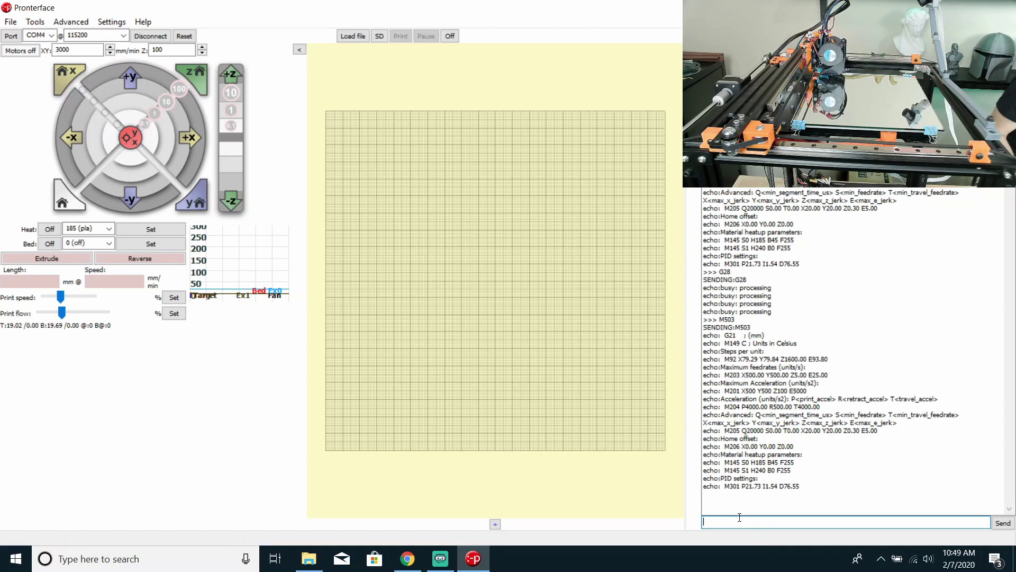
pyautogui.write('M92')
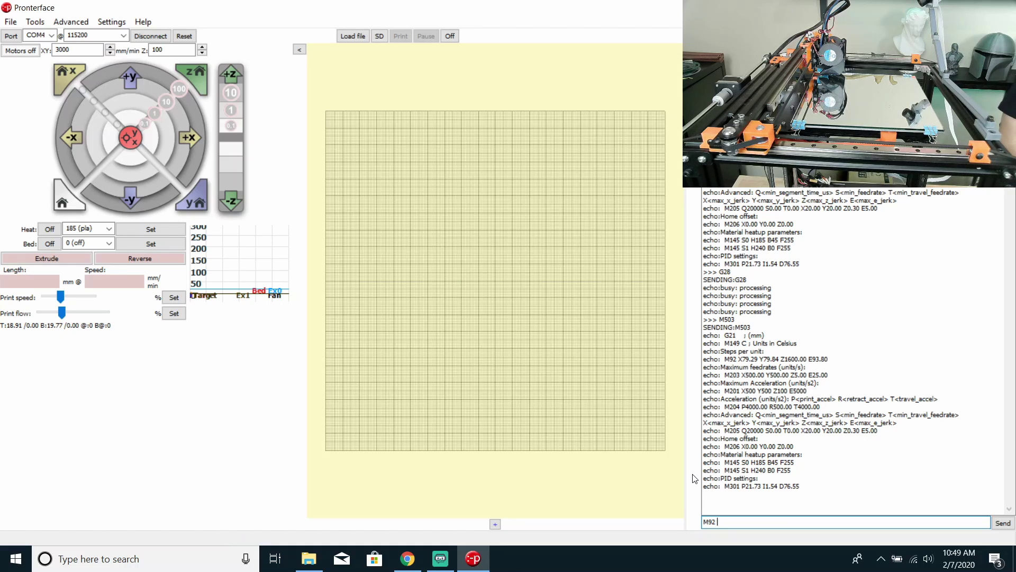
pyautogui.write('E')
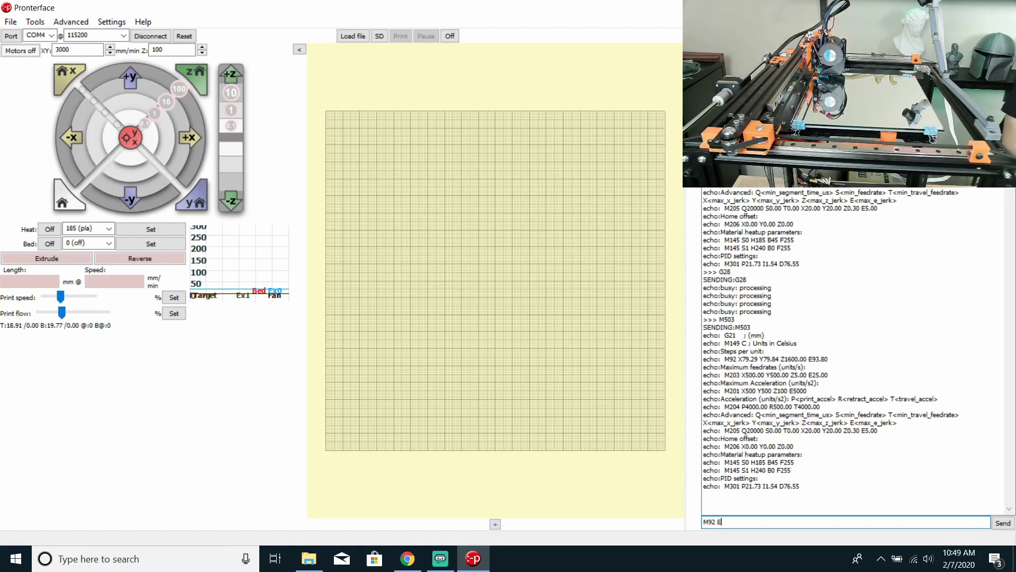
pyautogui.write('100')
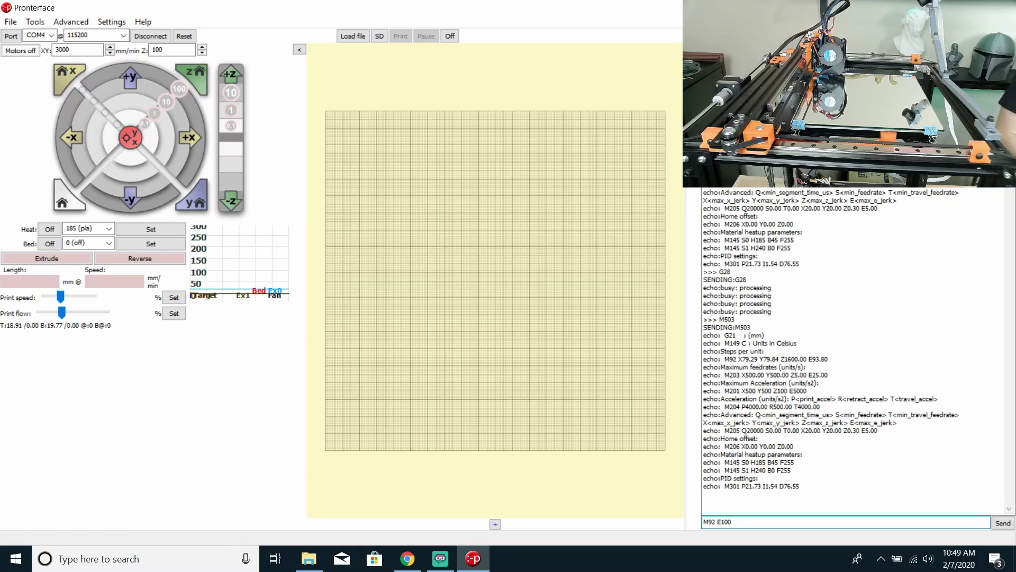
pyautogui.press('Return')
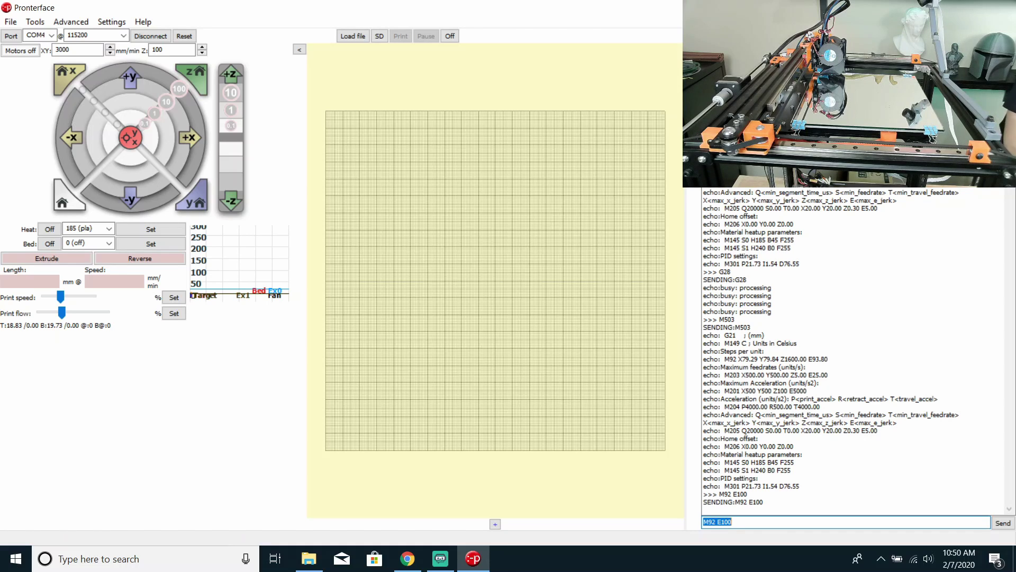
# - Run M503 and highlight the E100.00 steps-per-unit value in the log
pyautogui.write('M503')
pyautogui.press('Return')
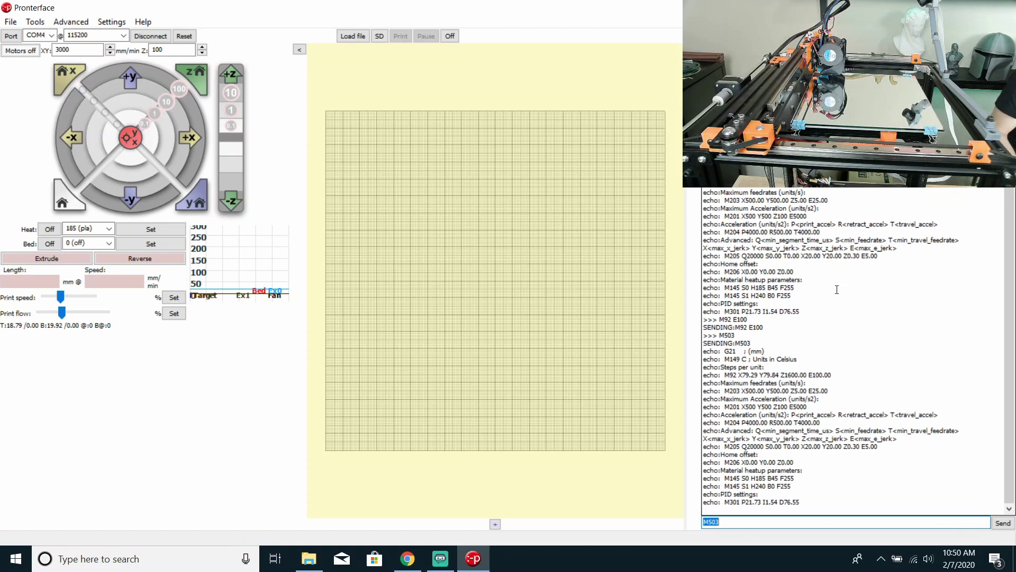
pyautogui.moveTo(808, 375); pyautogui.dragTo(830, 374)
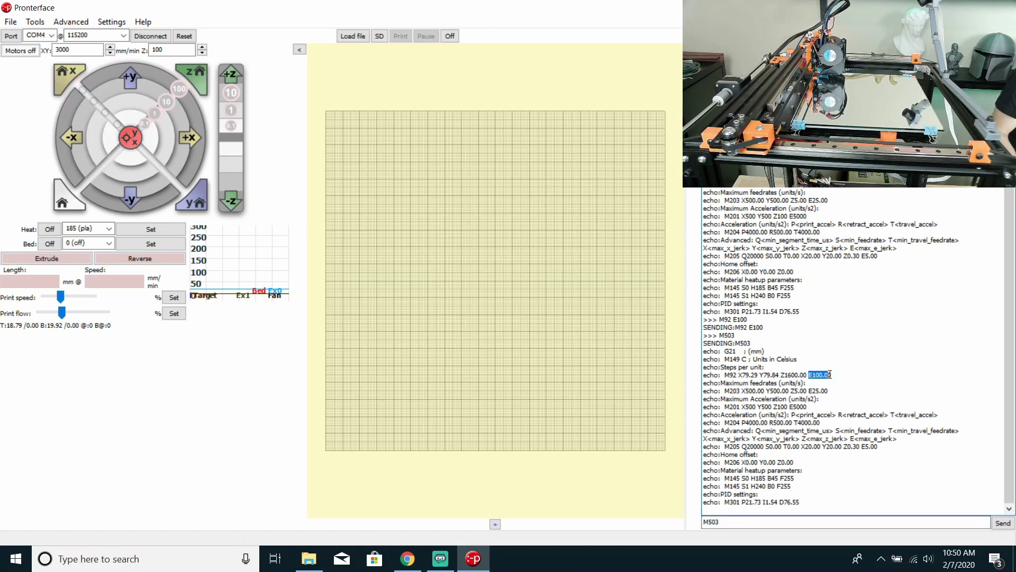
# - Start typing an M500 save command in the entry, then delete it unsent
pyautogui.click(761, 525)
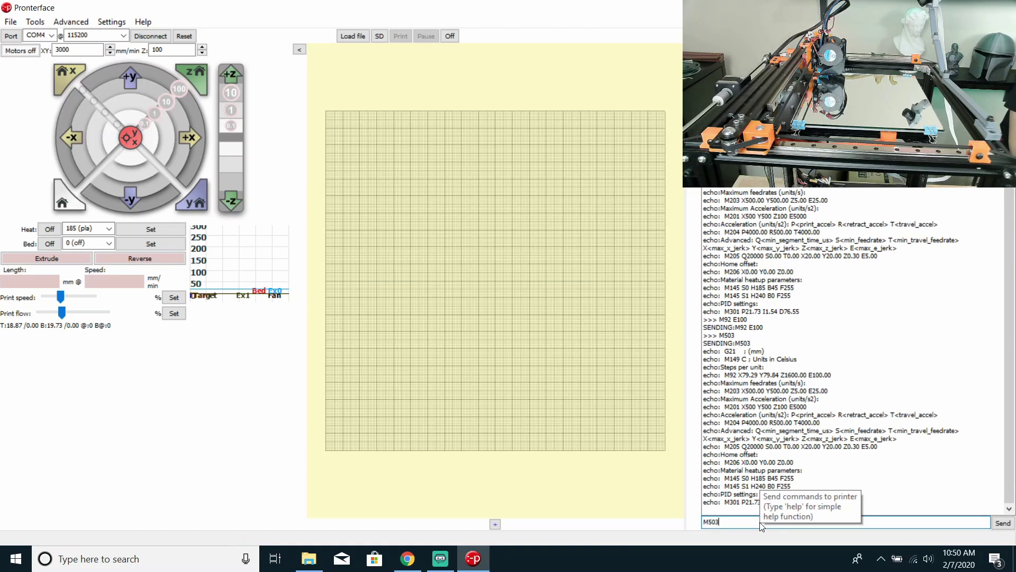
pyautogui.write('0')
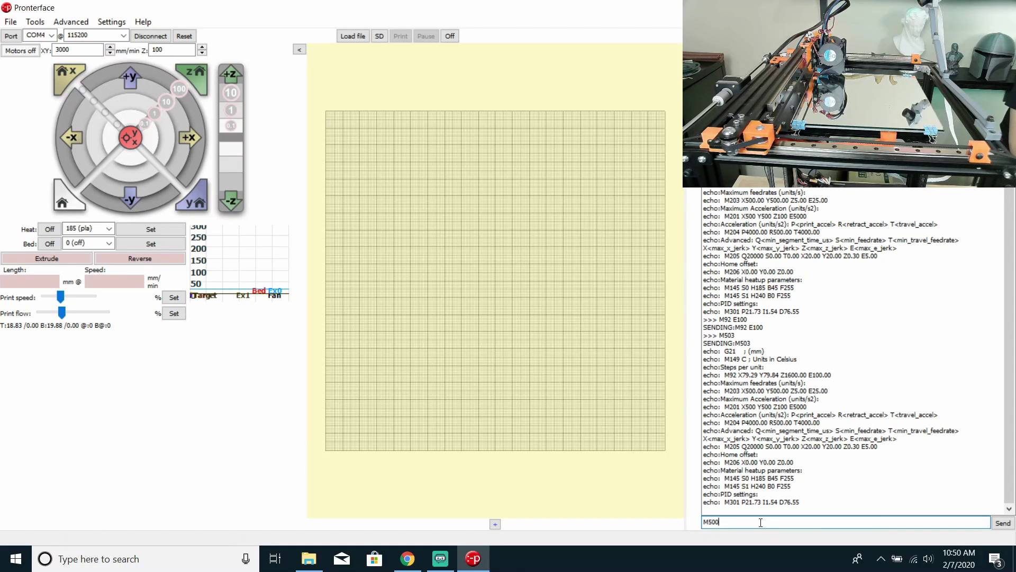
pyautogui.press('BackSpace')
pyautogui.press('BackSpace')
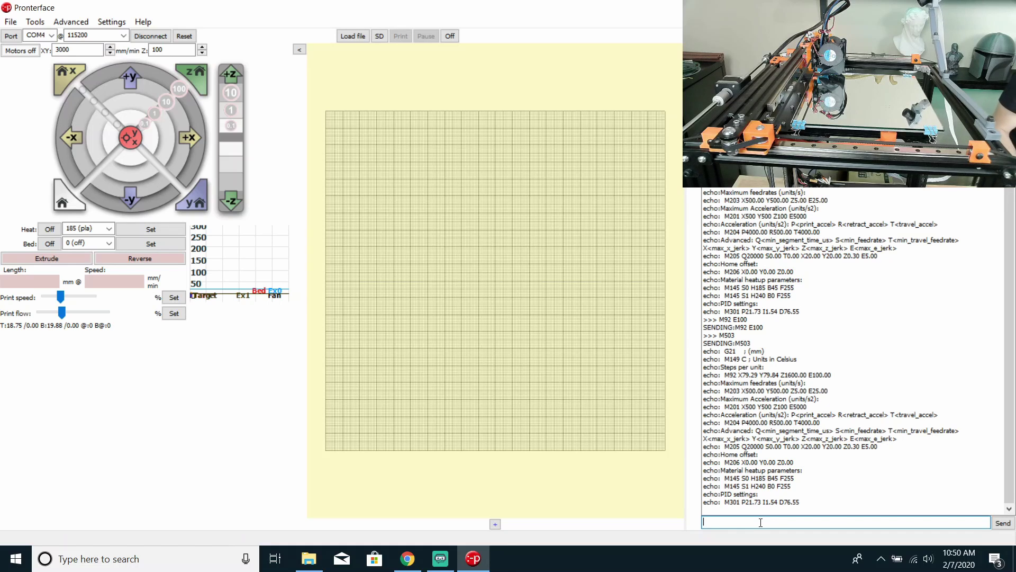